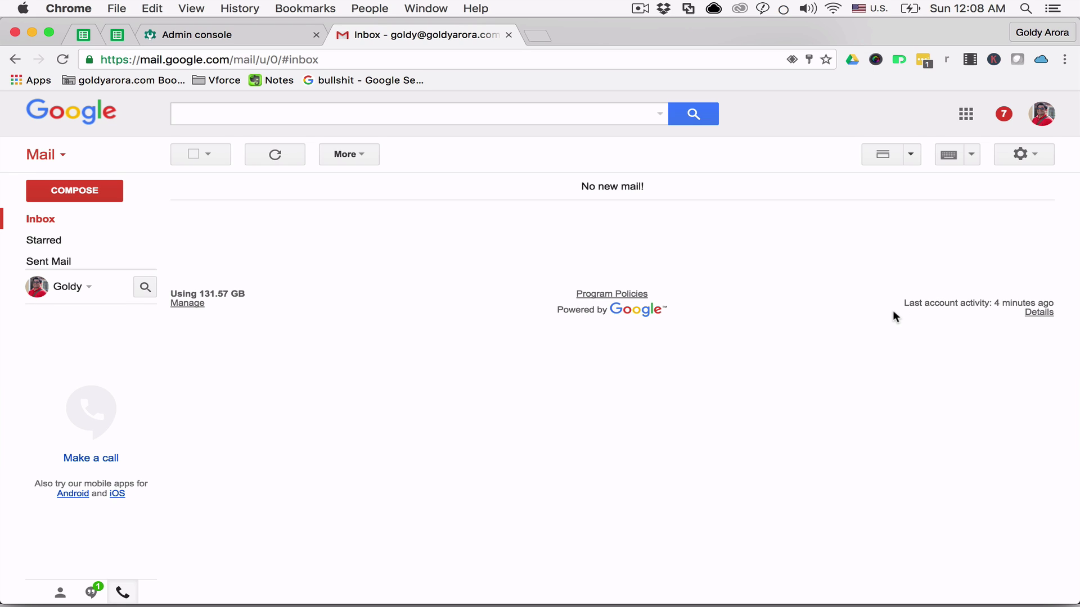
# - Open the Details window for the Last account activity note
pyautogui.moveTo(902, 303); pyautogui.dragTo(989, 302)
pyautogui.click(990, 323)
pyautogui.click(1038, 314)
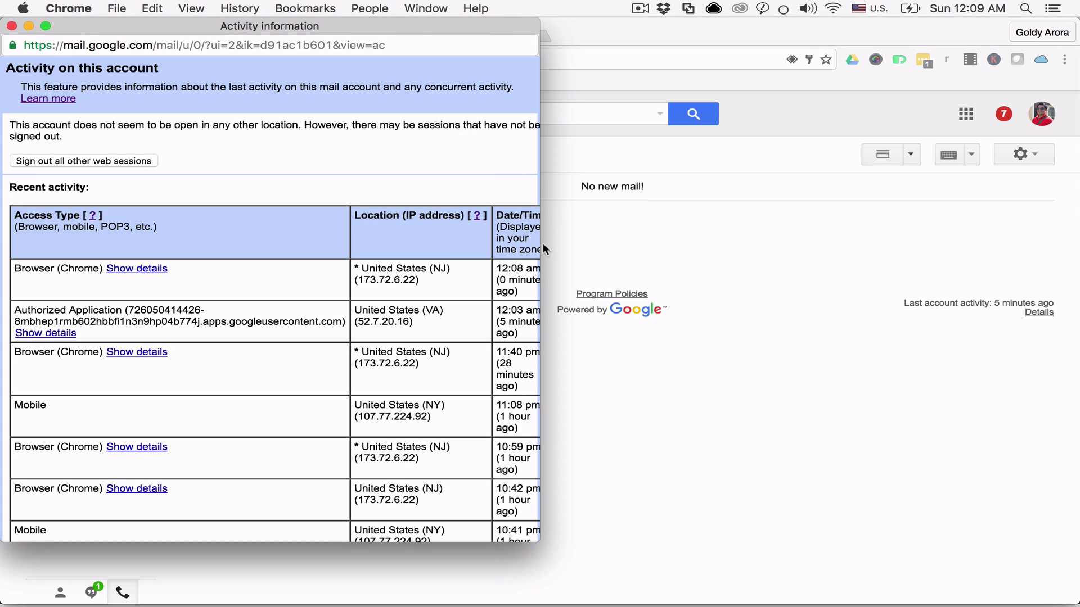
pyautogui.moveTo(540, 245); pyautogui.dragTo(765, 254)
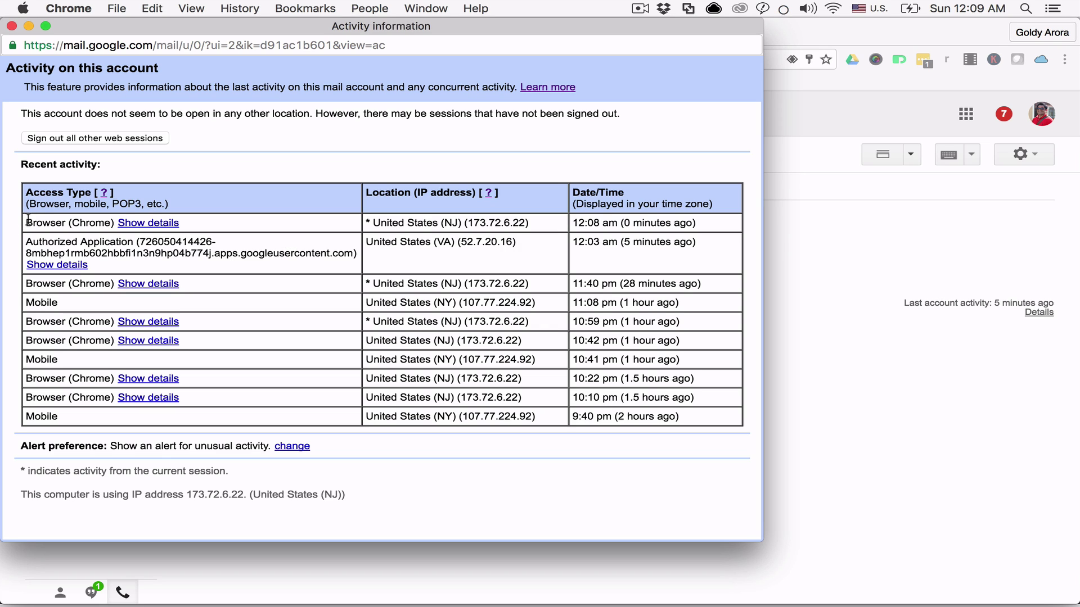
pyautogui.moveTo(30, 219); pyautogui.dragTo(63, 222)
pyautogui.click(59, 291)
pyautogui.moveTo(468, 285); pyautogui.dragTo(520, 284)
pyautogui.rightClick(503, 284)
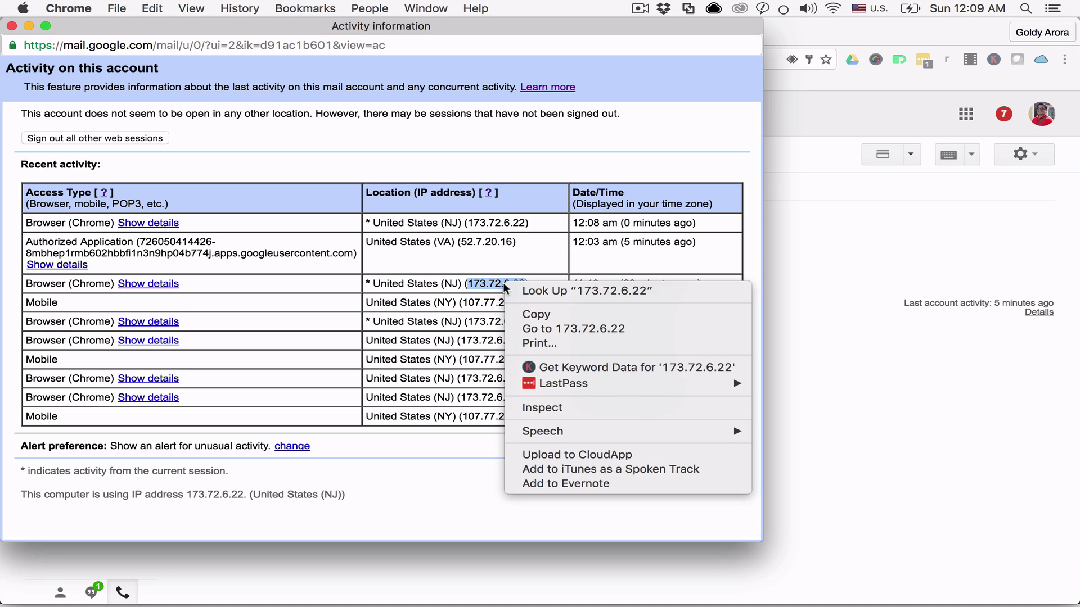
pyautogui.click(532, 315)
pyautogui.press('super+w')
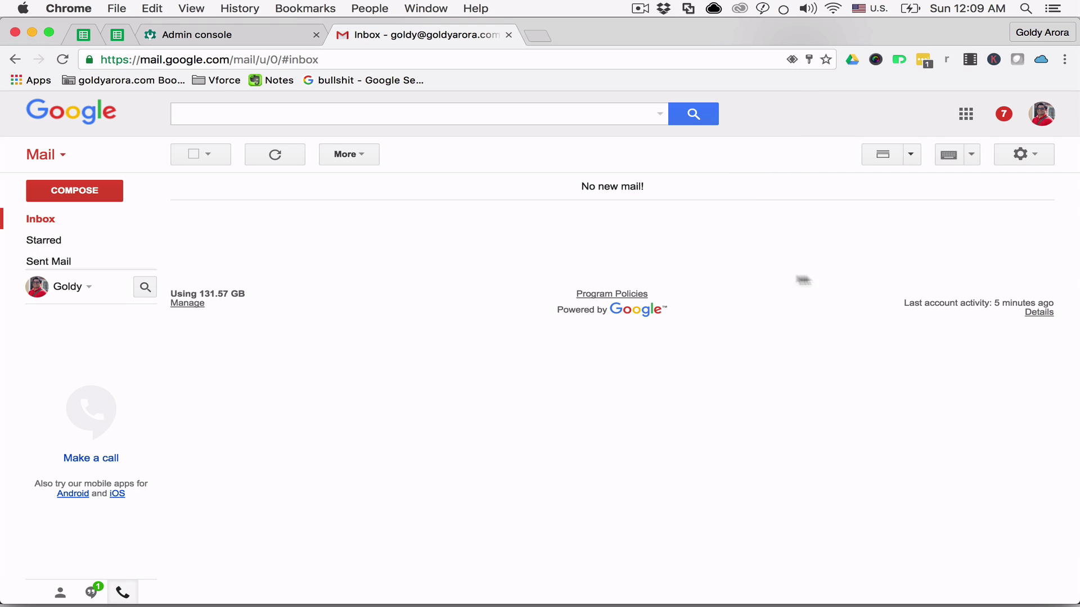
pyautogui.click(531, 34)
pyautogui.write('ip trac')
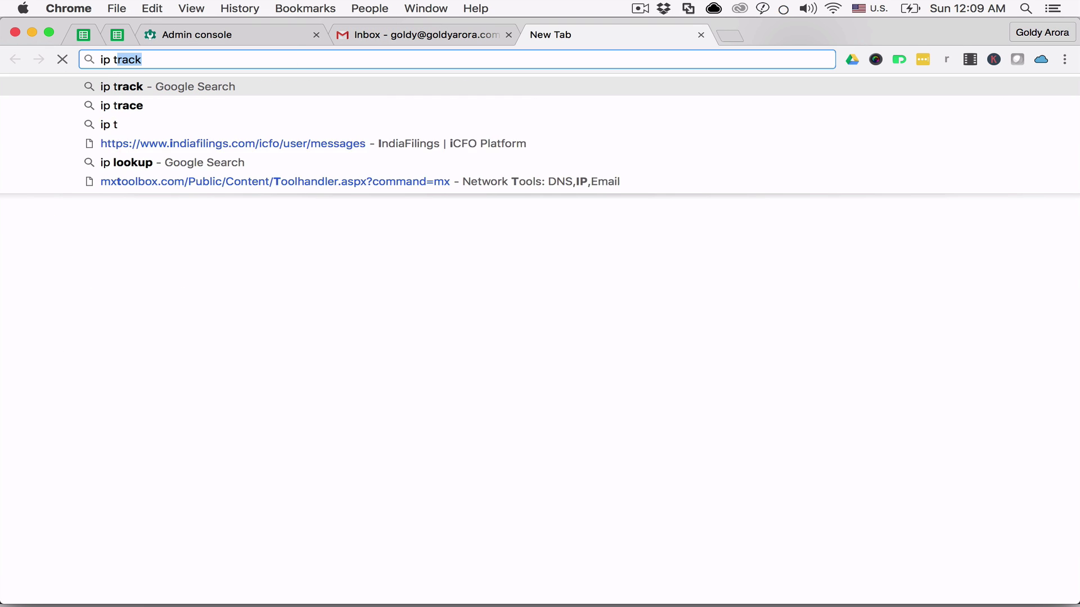
pyautogui.write('k')
pyautogui.press('Return')
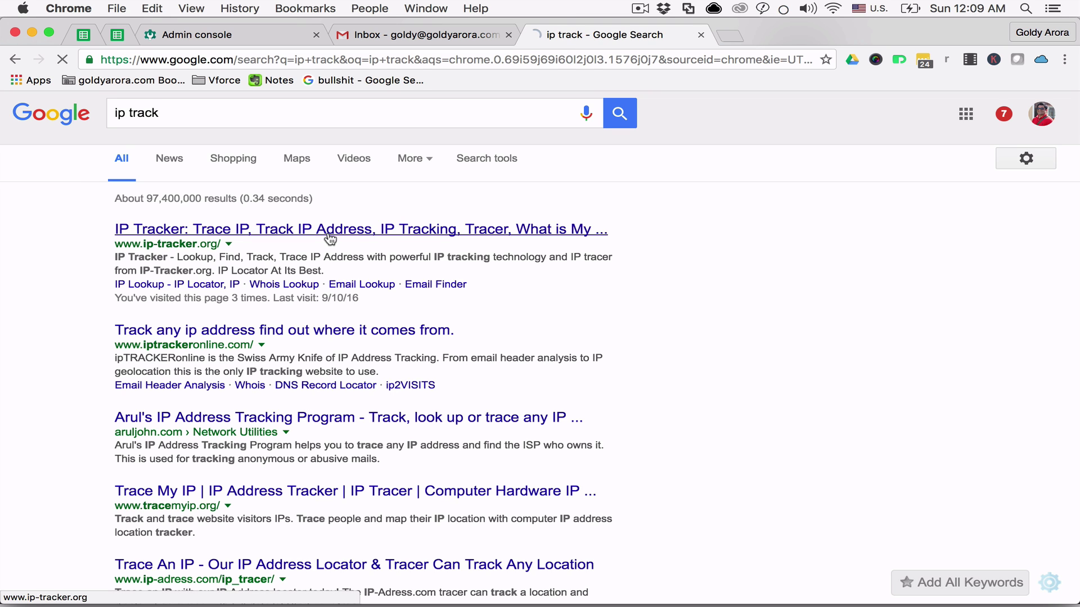
pyautogui.click(327, 232)
# - Trace 173.72.6.22 in IP Tracker to Verizon Fios, Princeton Junction, New Jersey, then show all windows
pyautogui.scroll(-5, 523, 401)
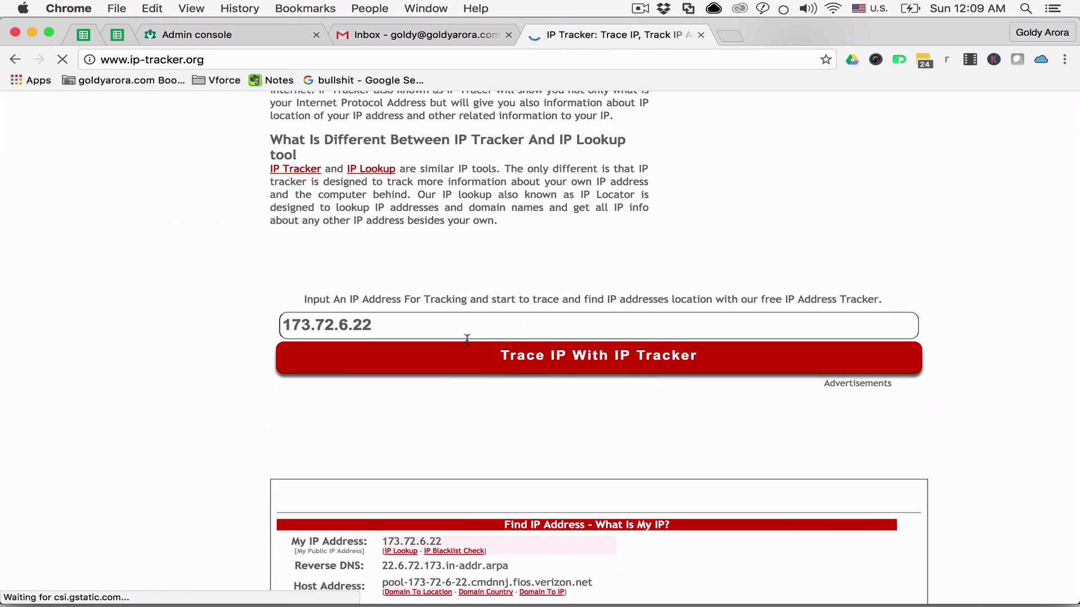
pyautogui.click(483, 325)
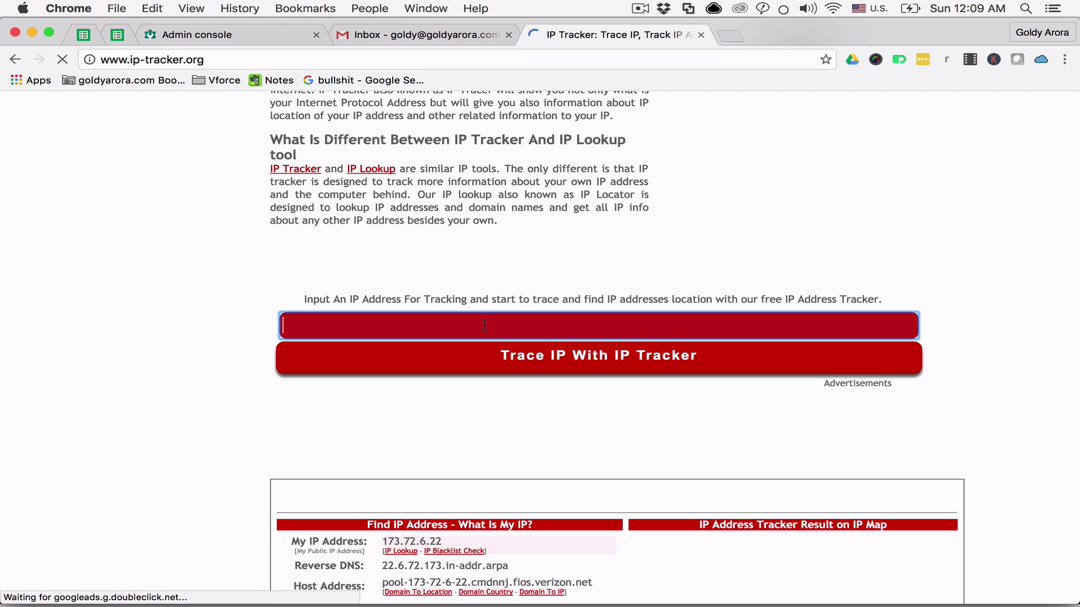
pyautogui.click(506, 363)
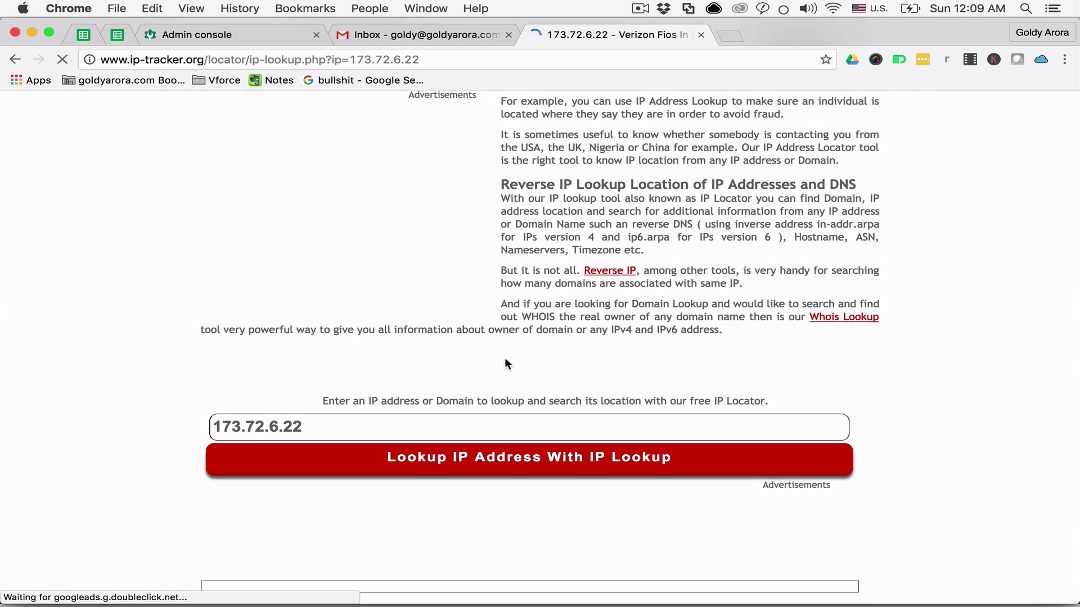
pyautogui.scroll(-8, 504, 356)
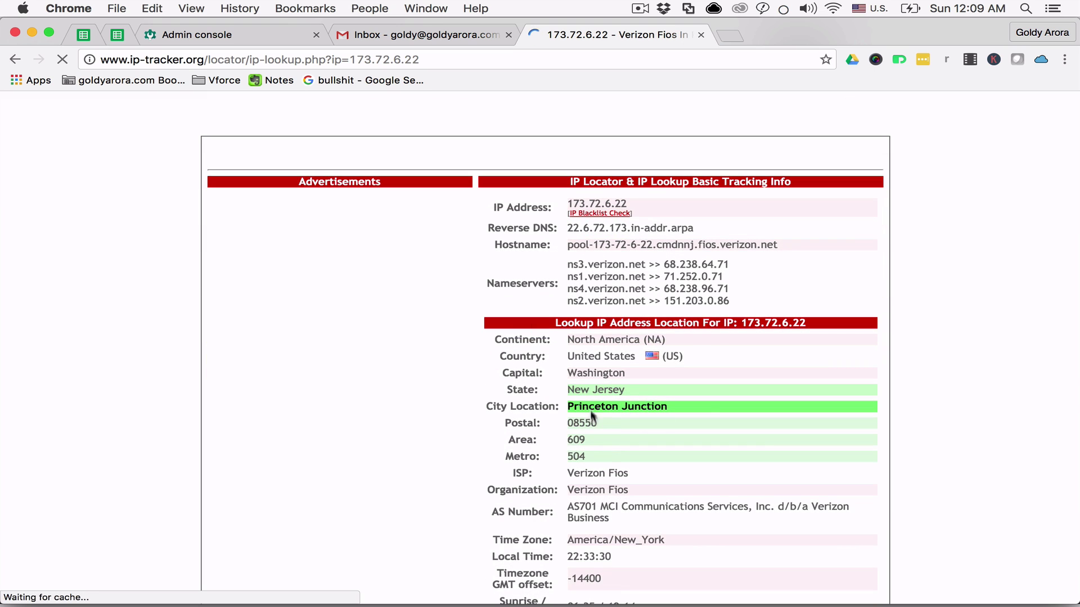
pyautogui.scroll(-2, 593, 387)
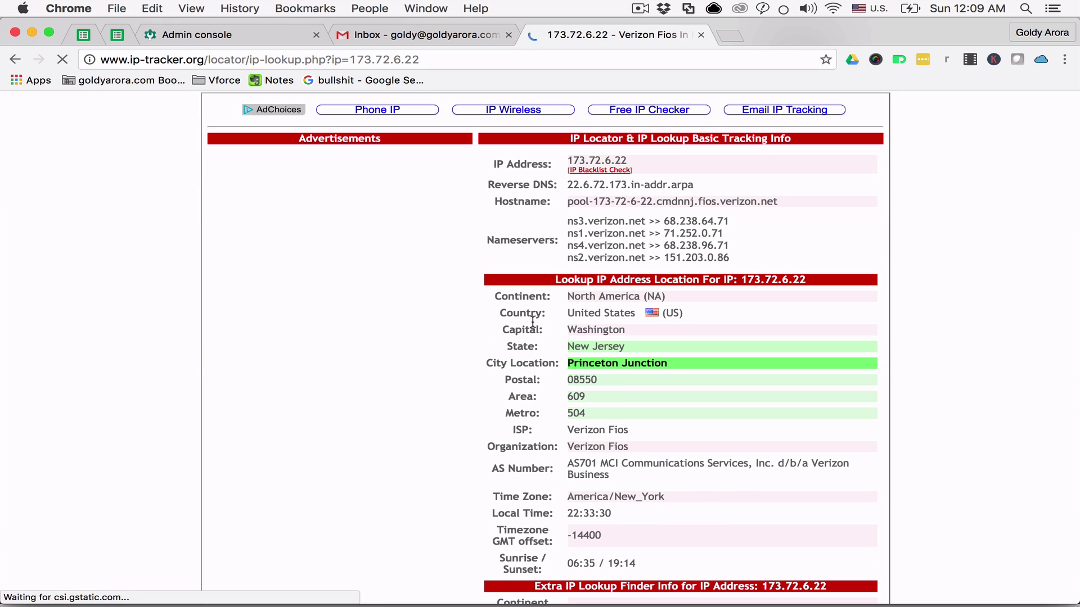
pyautogui.hotkey('ctrl', 'Up')
# - Reveal the Authorized Application's OAuth domain details, then close the Activity information window
pyautogui.click(265, 407)
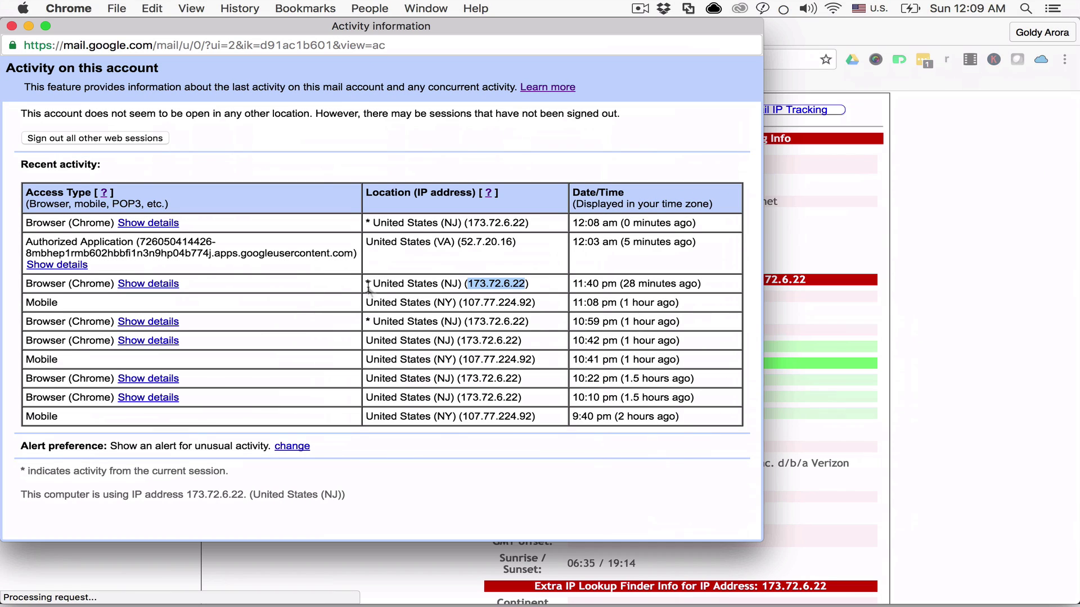
pyautogui.click(333, 280)
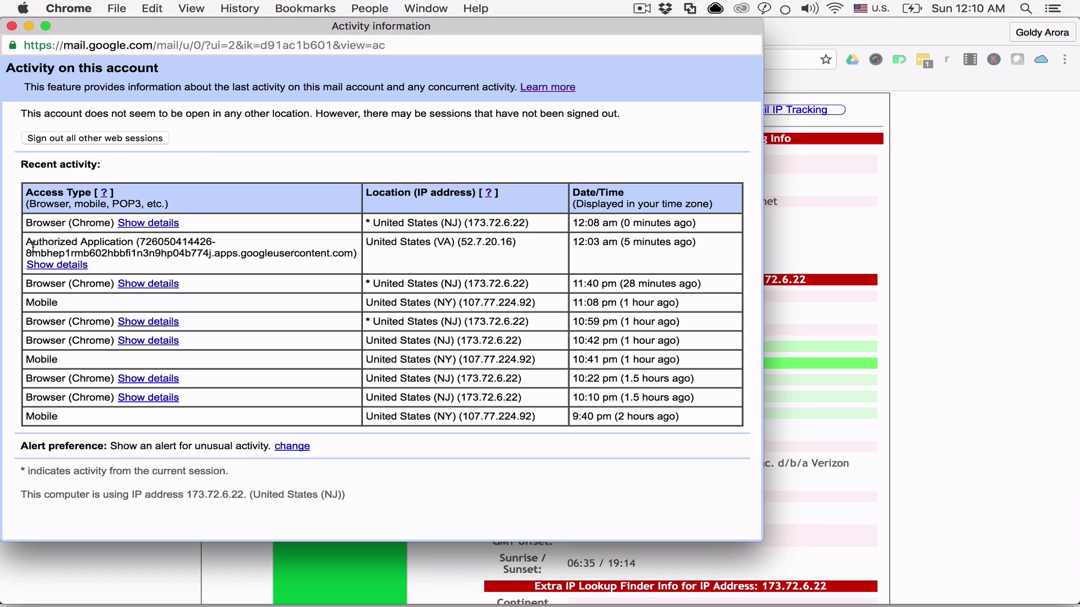
pyautogui.moveTo(26, 245); pyautogui.dragTo(161, 261)
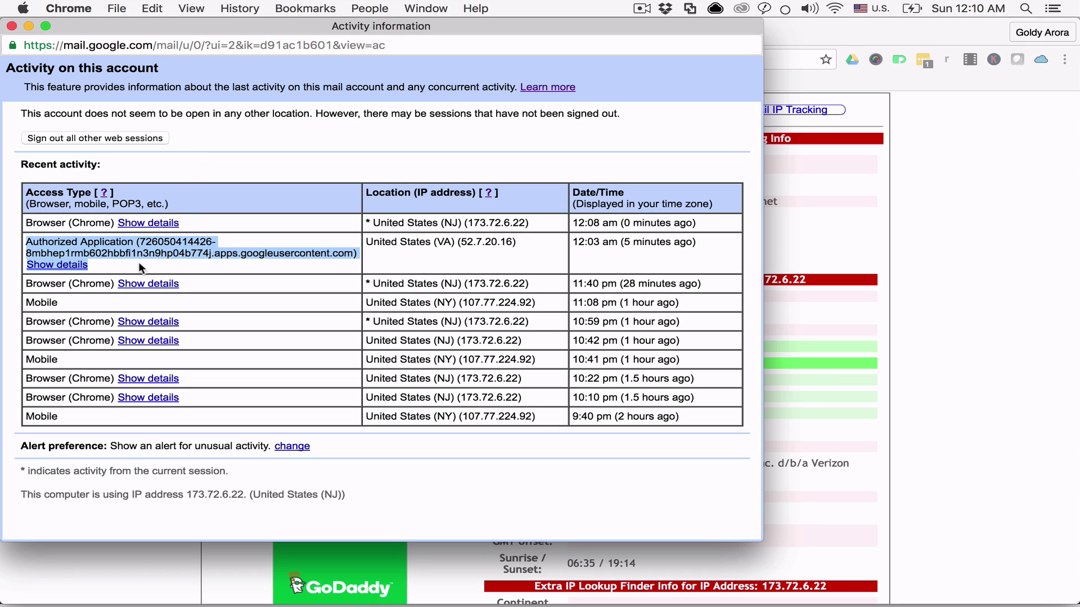
pyautogui.click(138, 261)
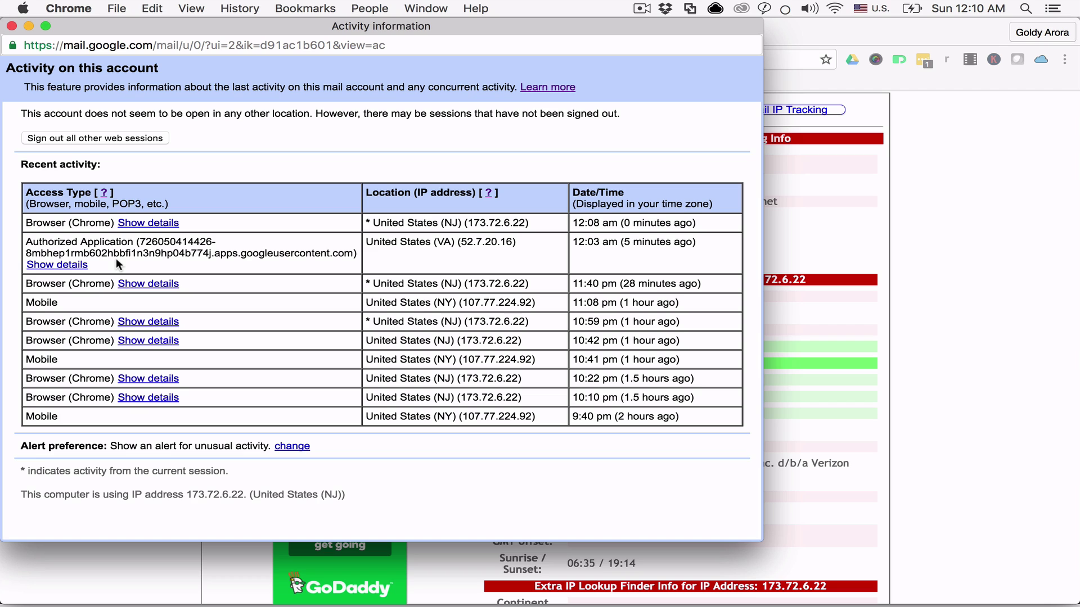
pyautogui.click(52, 267)
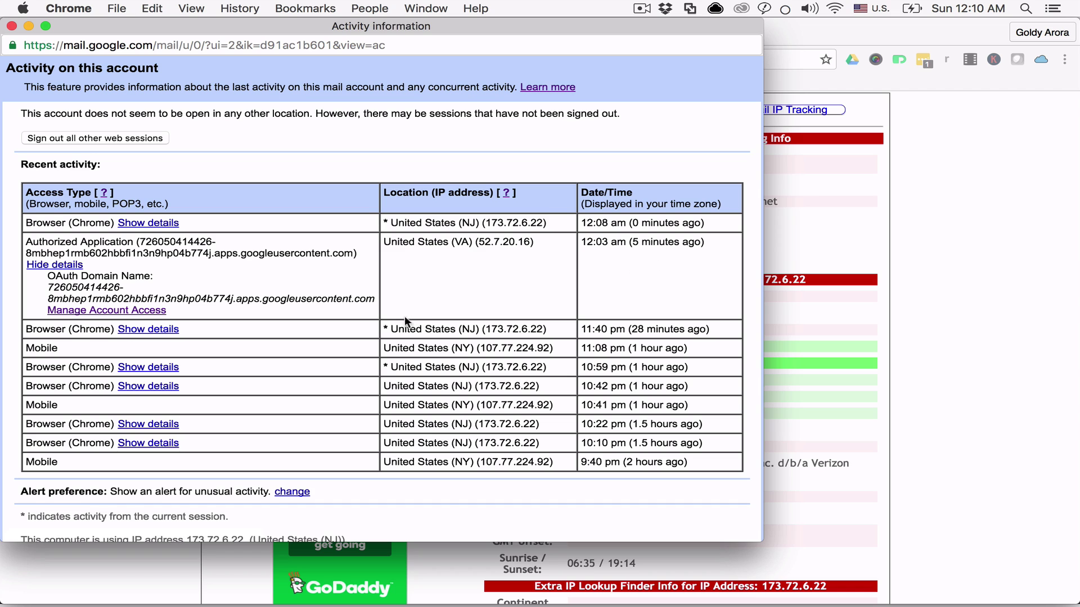
pyautogui.press('super+w')
# - Close the IP Tracker tab and go to Connected apps & sites in My Account
pyautogui.click(698, 36)
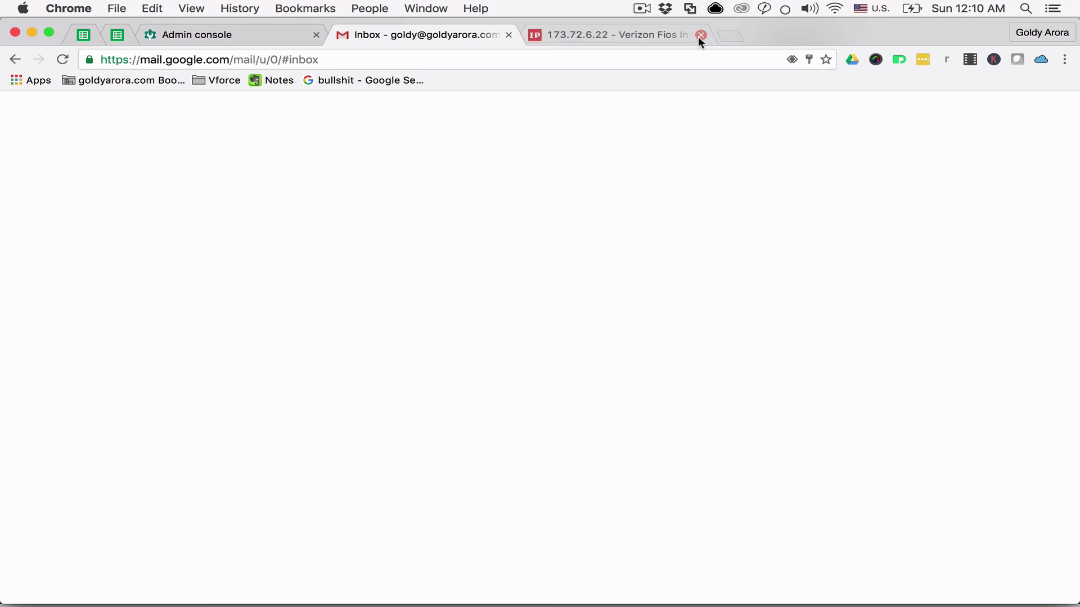
pyautogui.click(1042, 114)
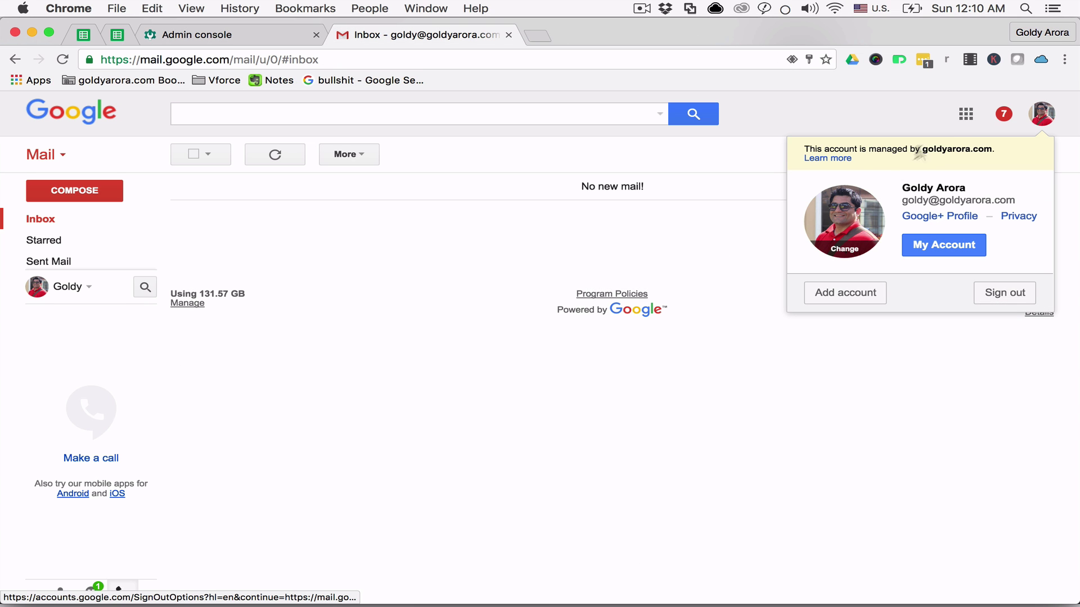
pyautogui.click(933, 245)
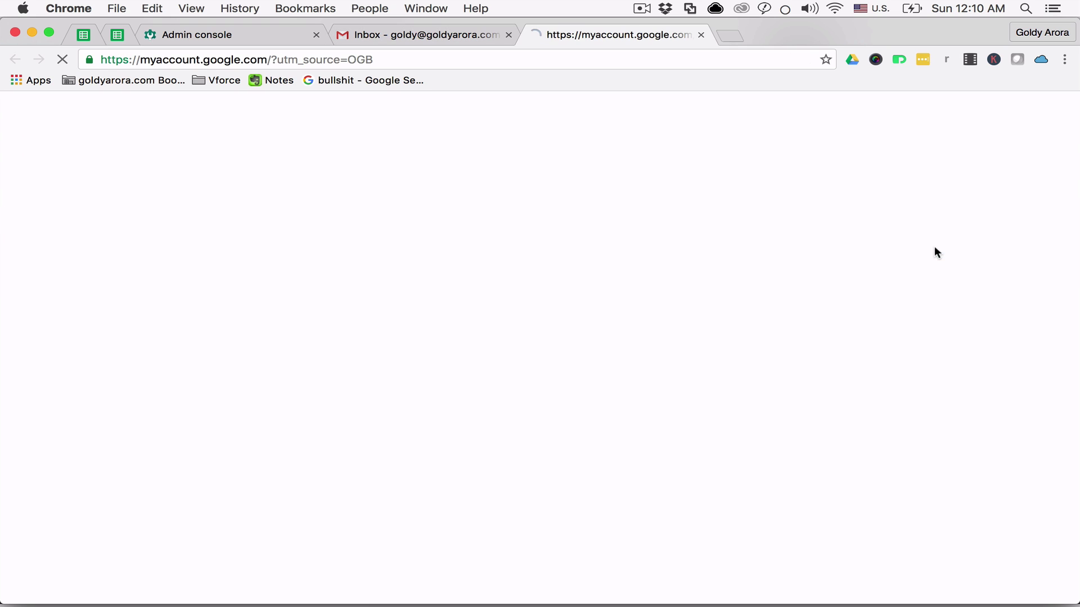
pyautogui.scroll(-5, 234, 388)
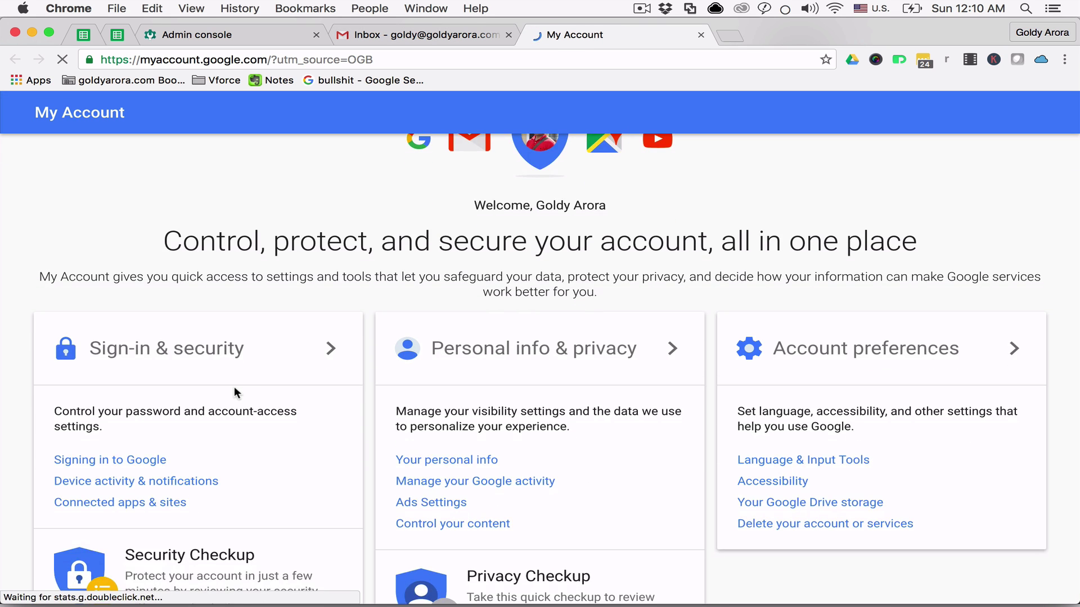
pyautogui.scroll(-1, 84, 413)
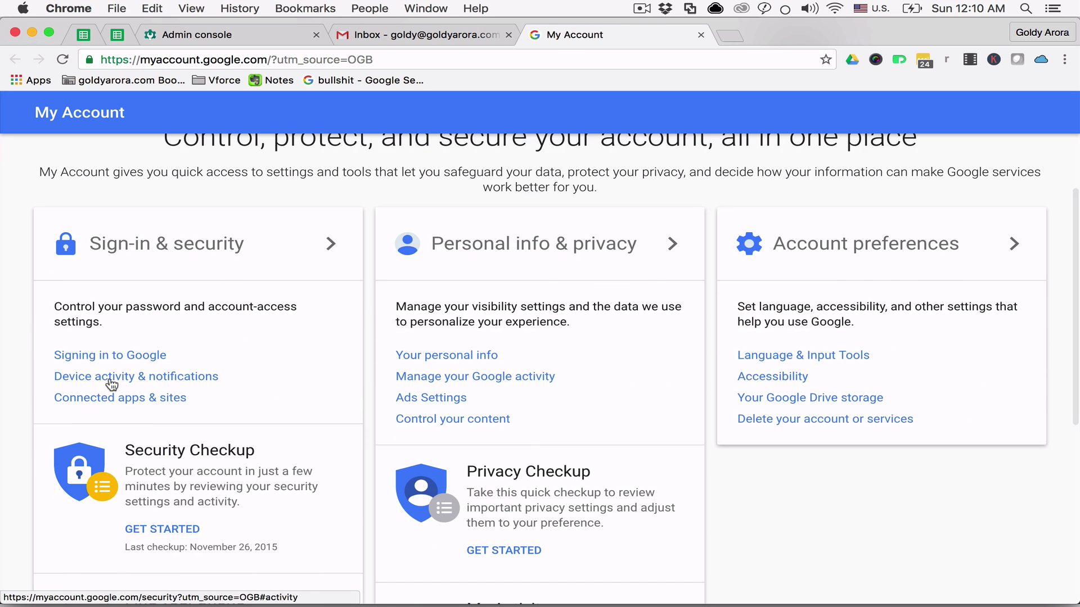
pyautogui.click(111, 399)
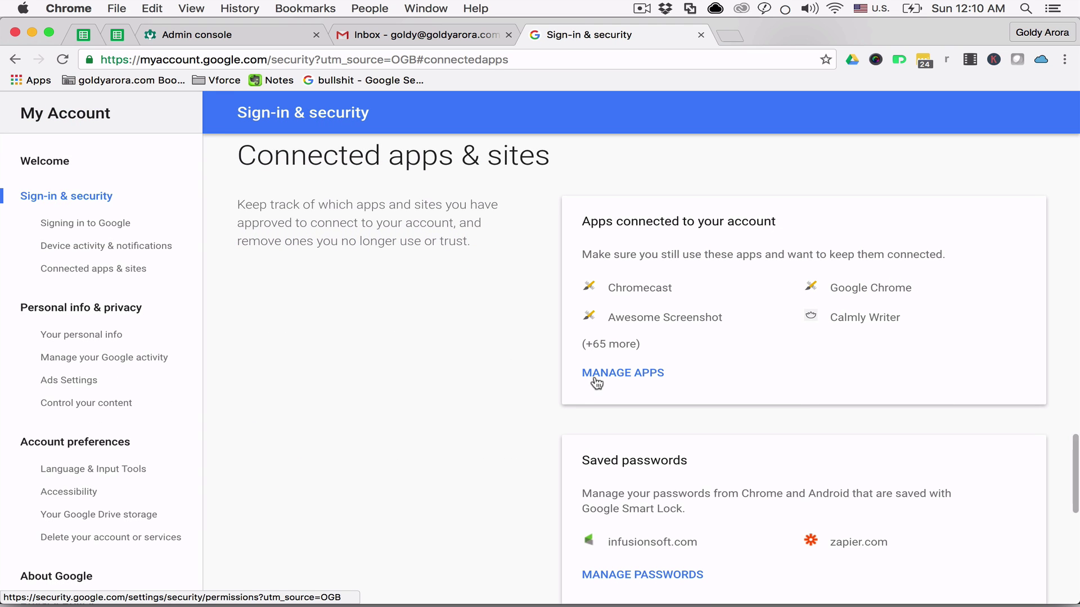
# - Remove Cloudsfer from the connected apps, confirm, and close the page
pyautogui.click(599, 378)
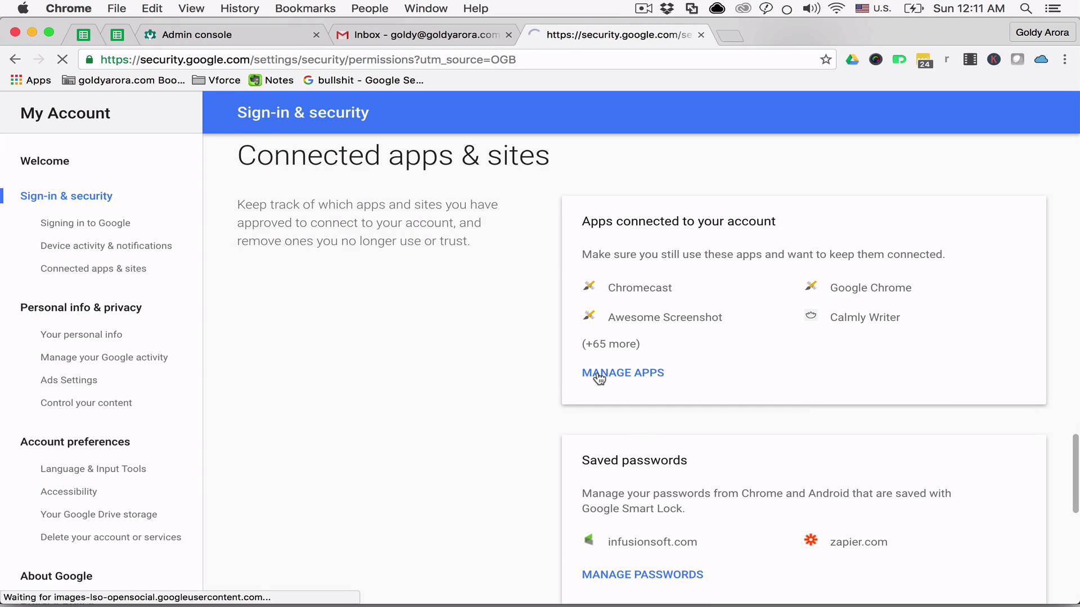
pyautogui.scroll(-2, 447, 404)
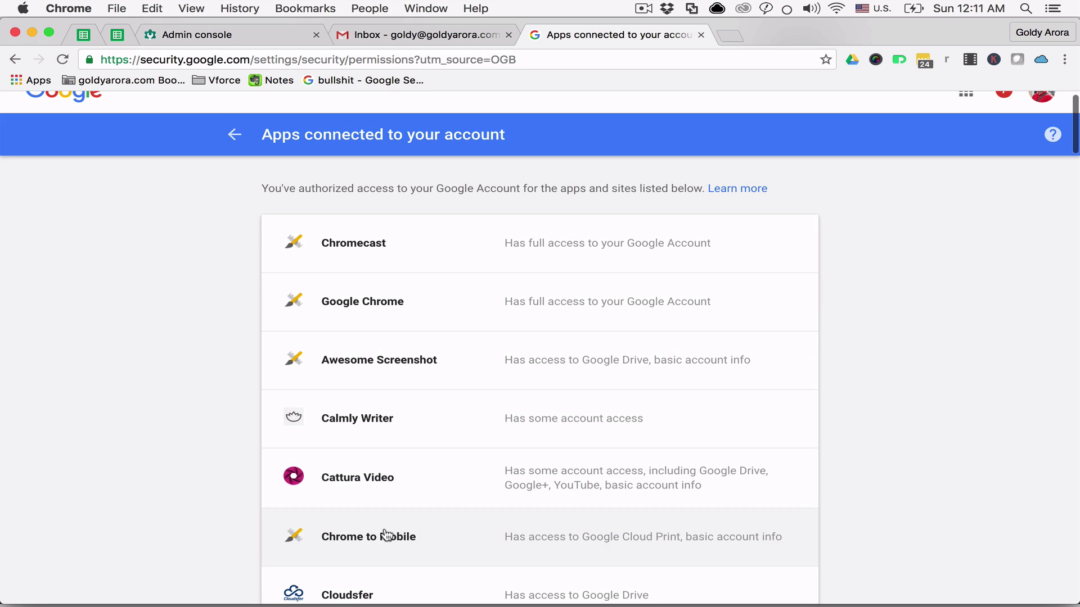
pyautogui.scroll(-5, 387, 535)
pyautogui.click(385, 470)
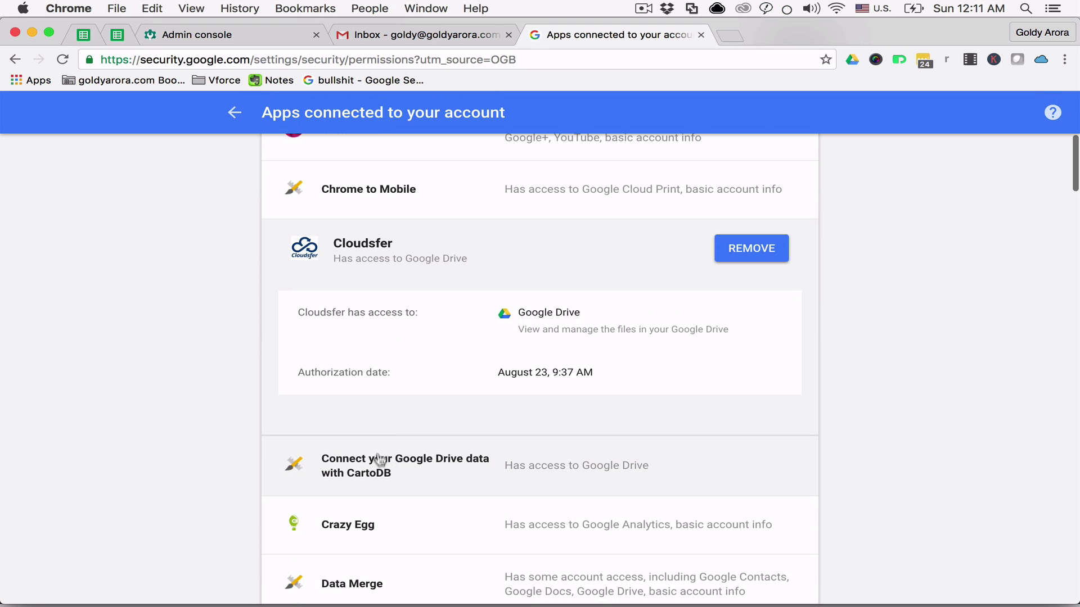
pyautogui.click(768, 256)
pyautogui.click(635, 412)
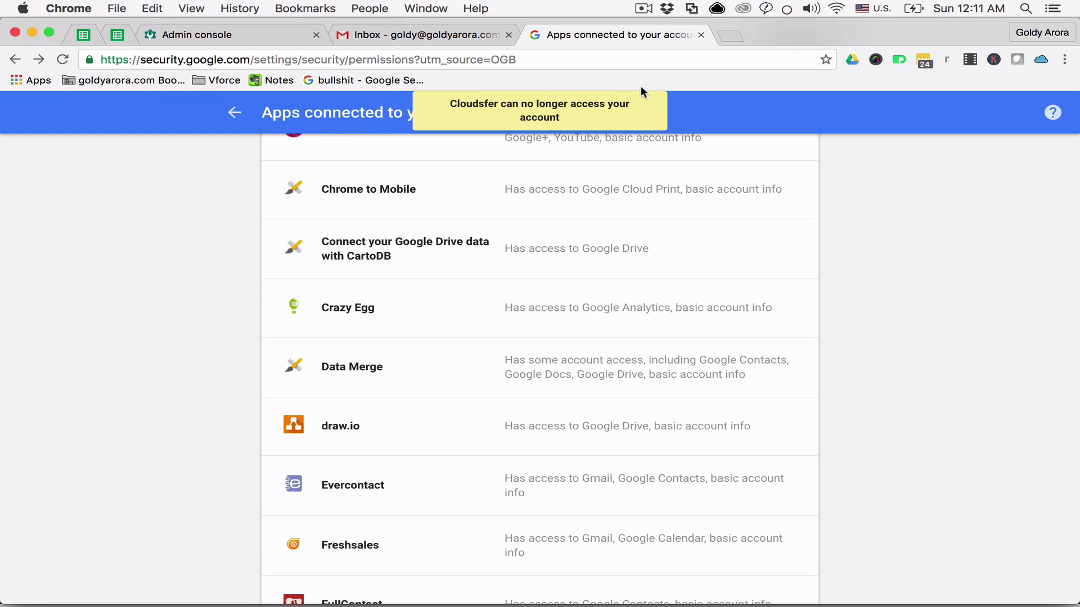
pyautogui.click(701, 36)
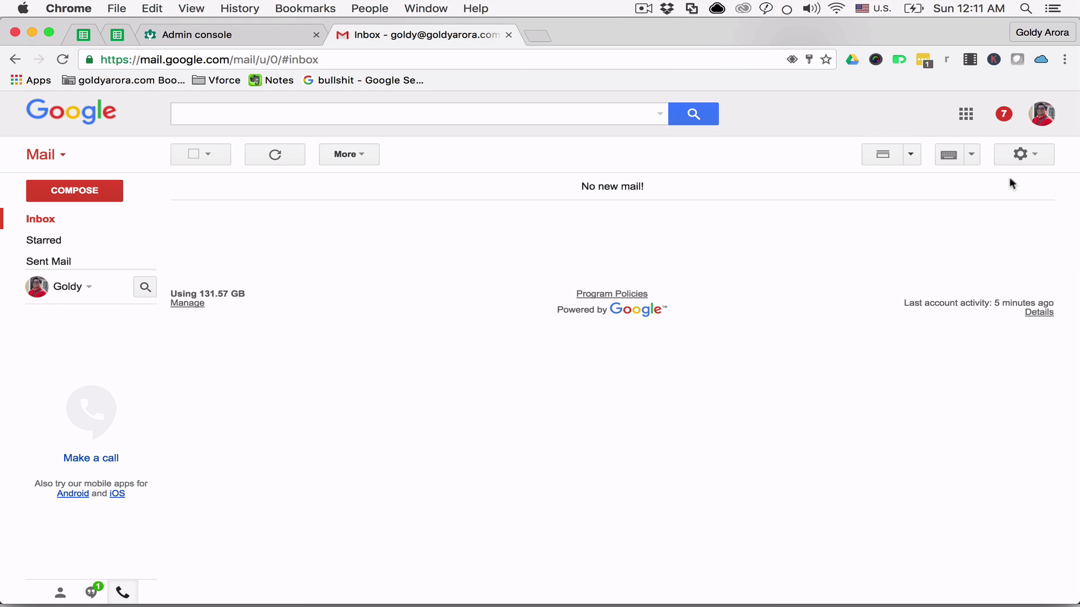
# - Review recently used devices under Device activity & notifications: current Mac, an iPhone, another Mac
pyautogui.click(1045, 118)
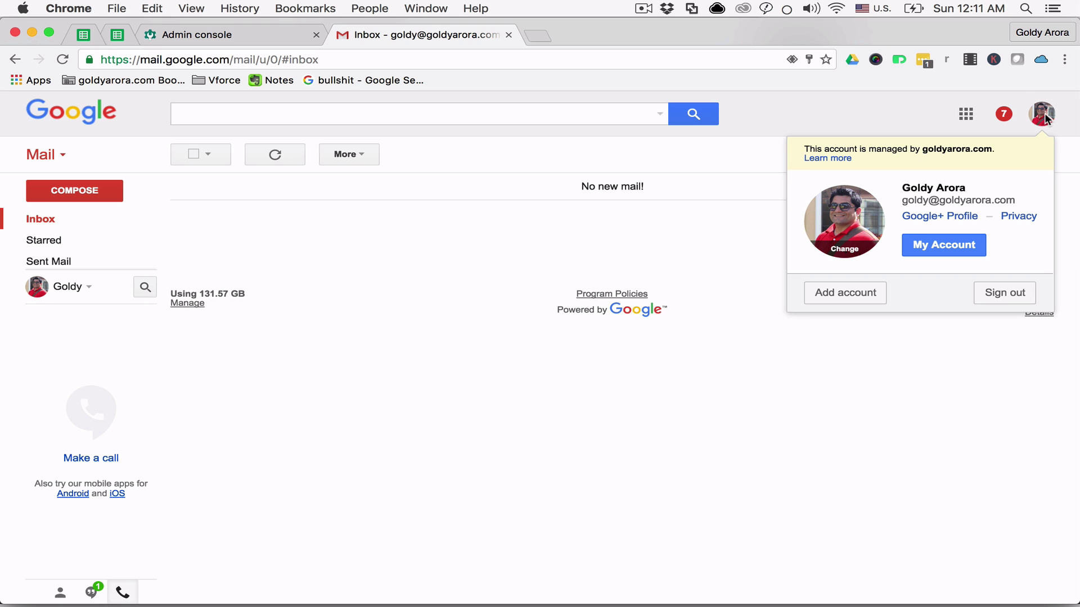
pyautogui.click(937, 247)
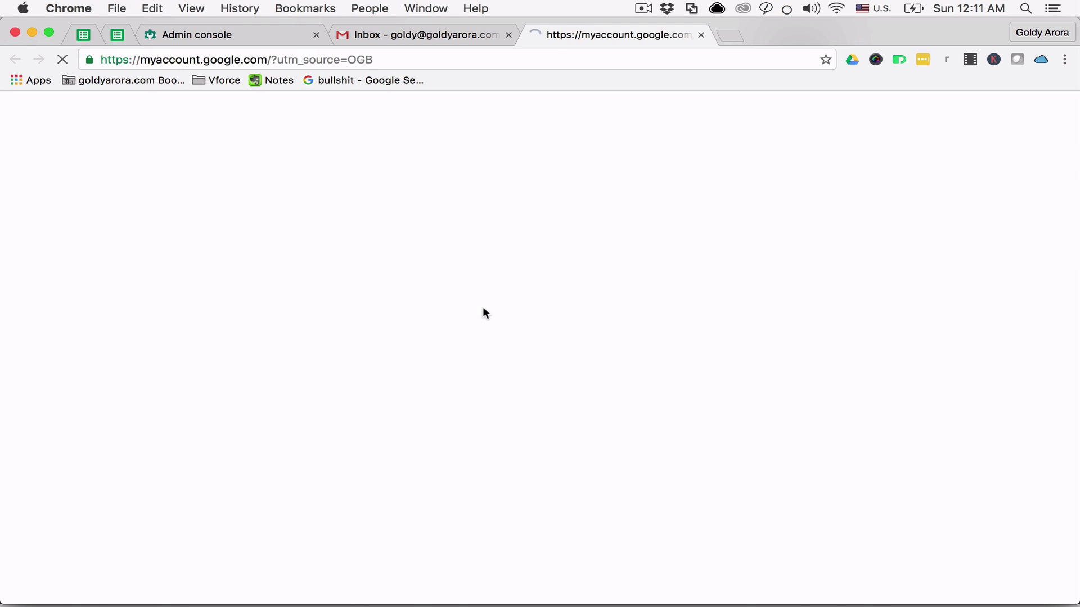
pyautogui.scroll(-5, 304, 377)
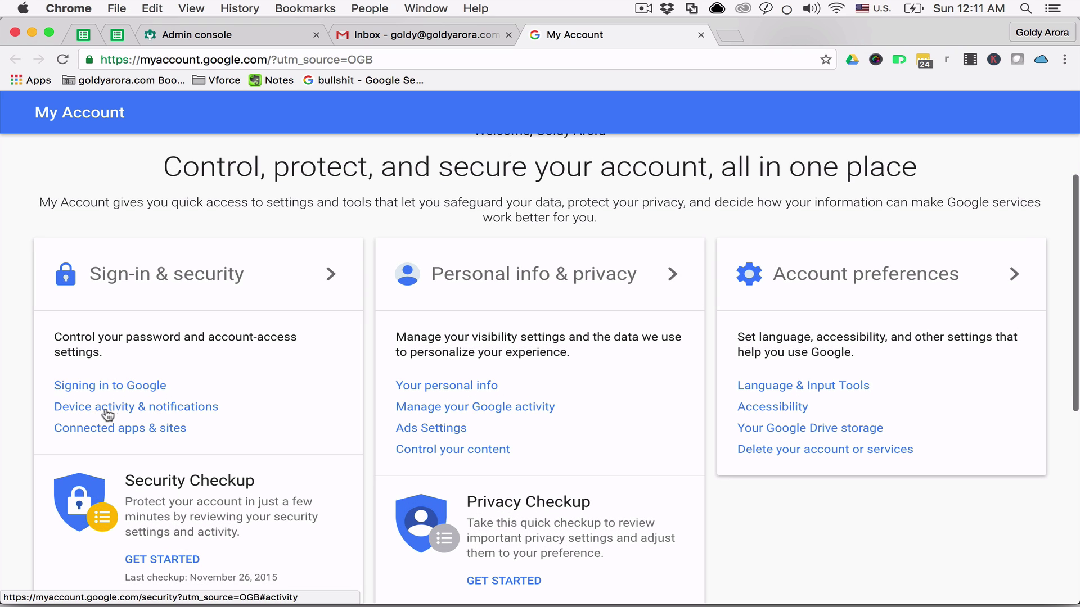
pyautogui.click(159, 412)
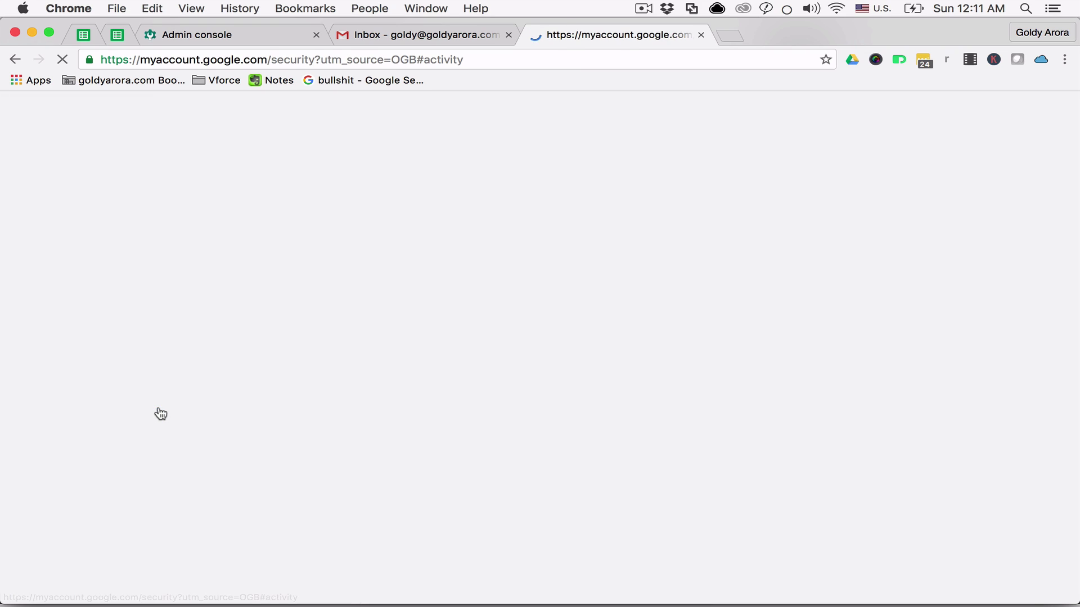
pyautogui.scroll(-3, 491, 392)
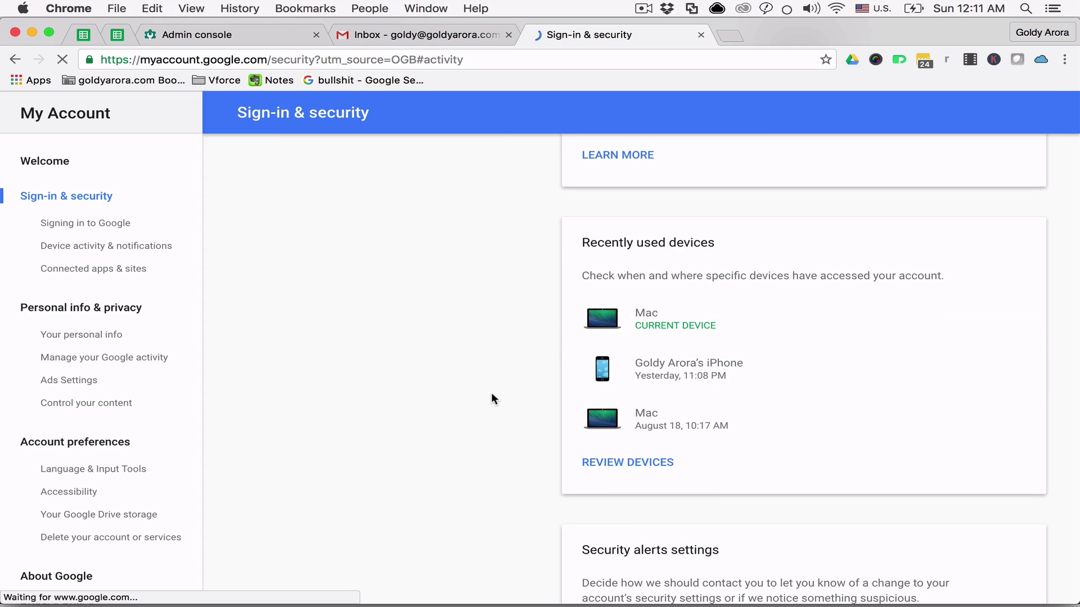
pyautogui.click(643, 466)
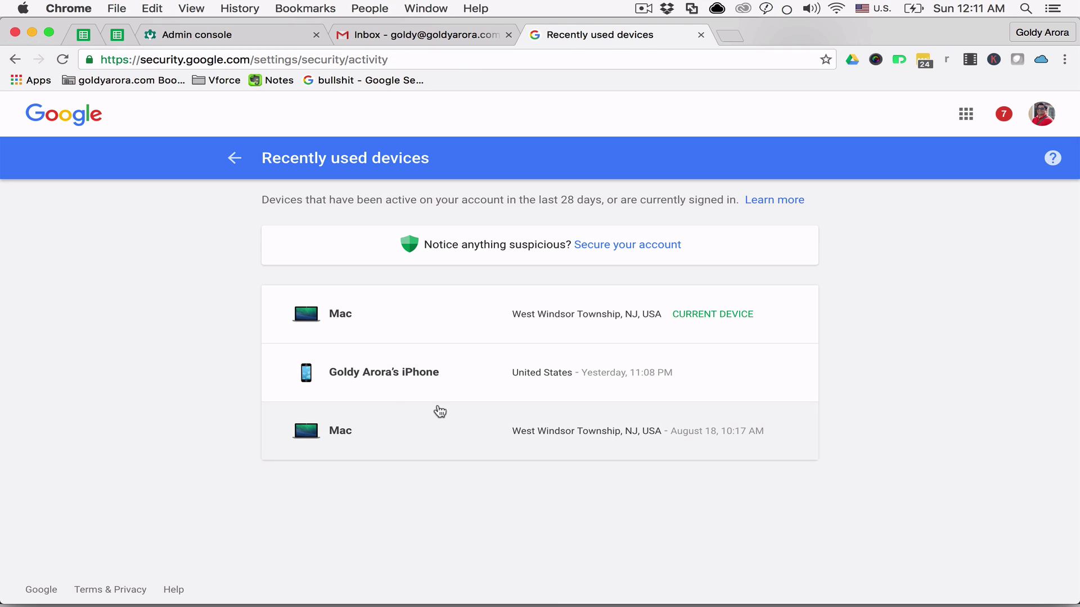